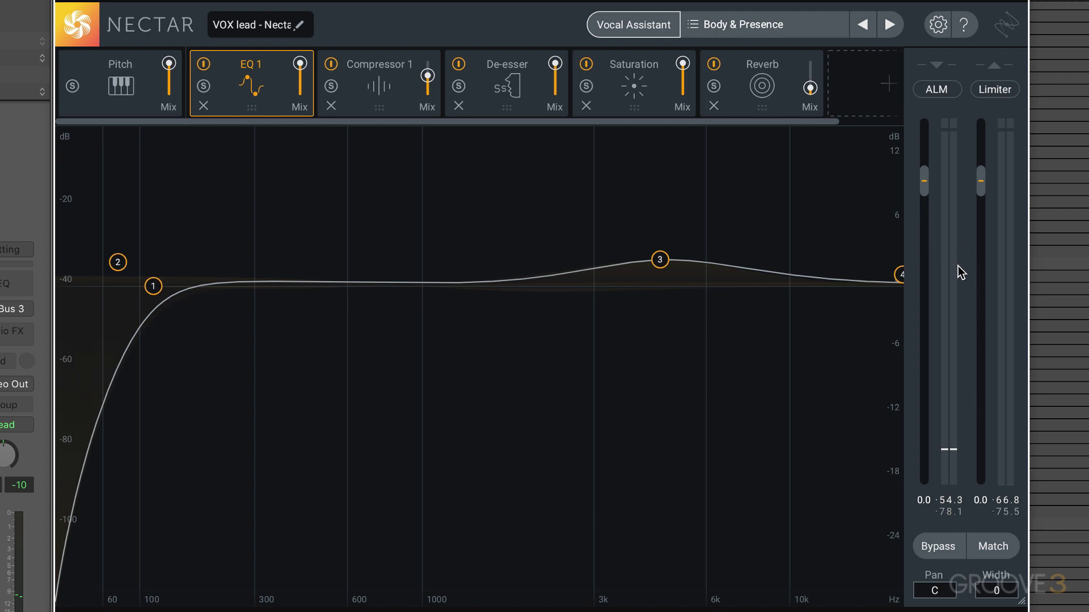
Step: Preview the vocal through the Body & Presence chain, then adjust the input level slightly
key("space")
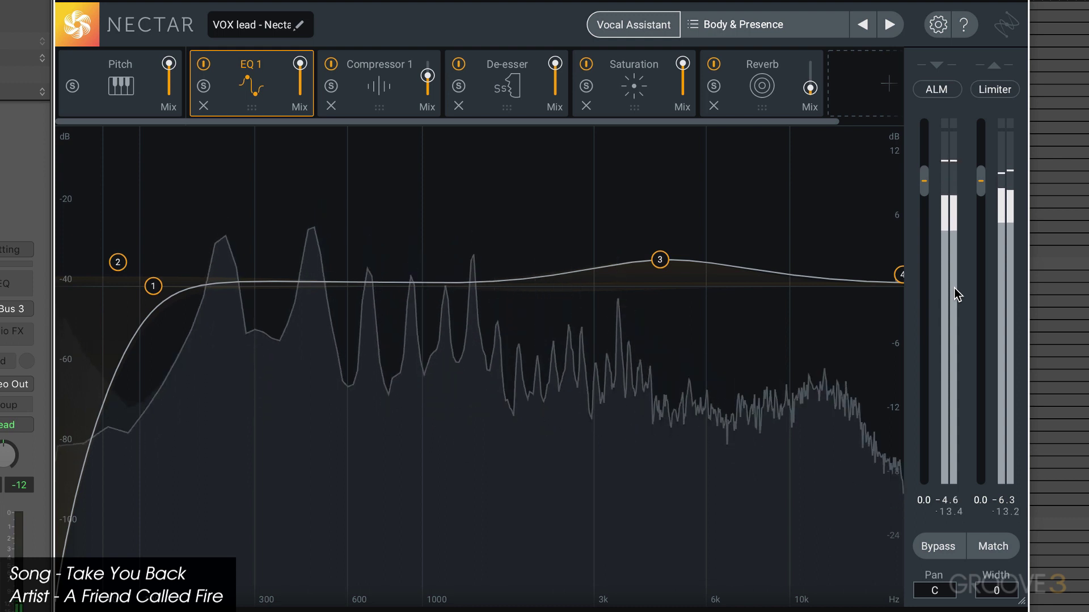
key("space")
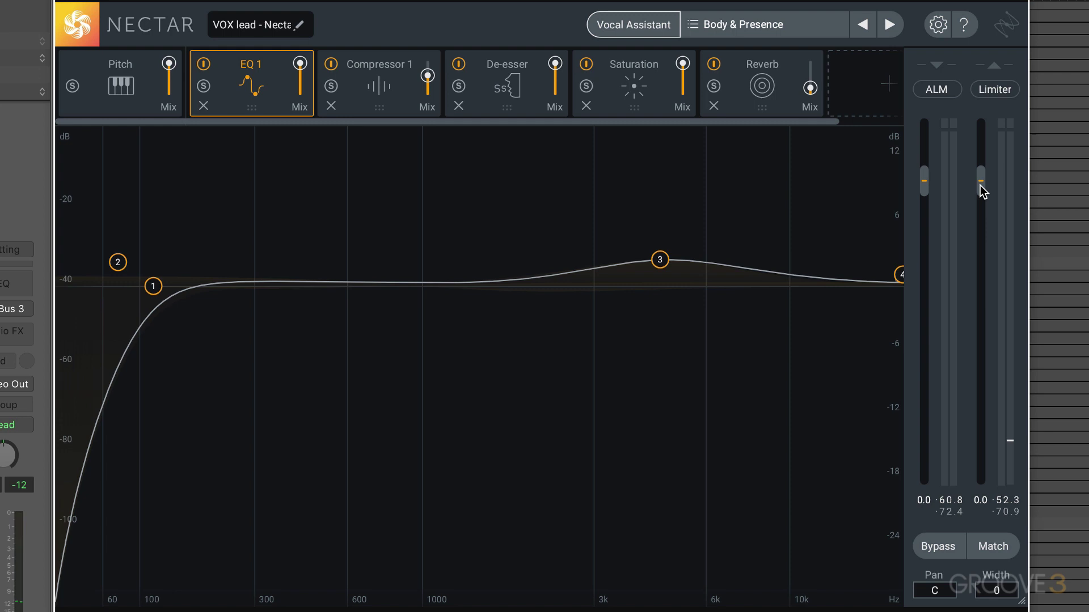
left_click(922, 183)
Step: Turn on Auto Level Mode, raise its target to about -7.5 dB, and lower the input gain slightly
left_click(938, 91)
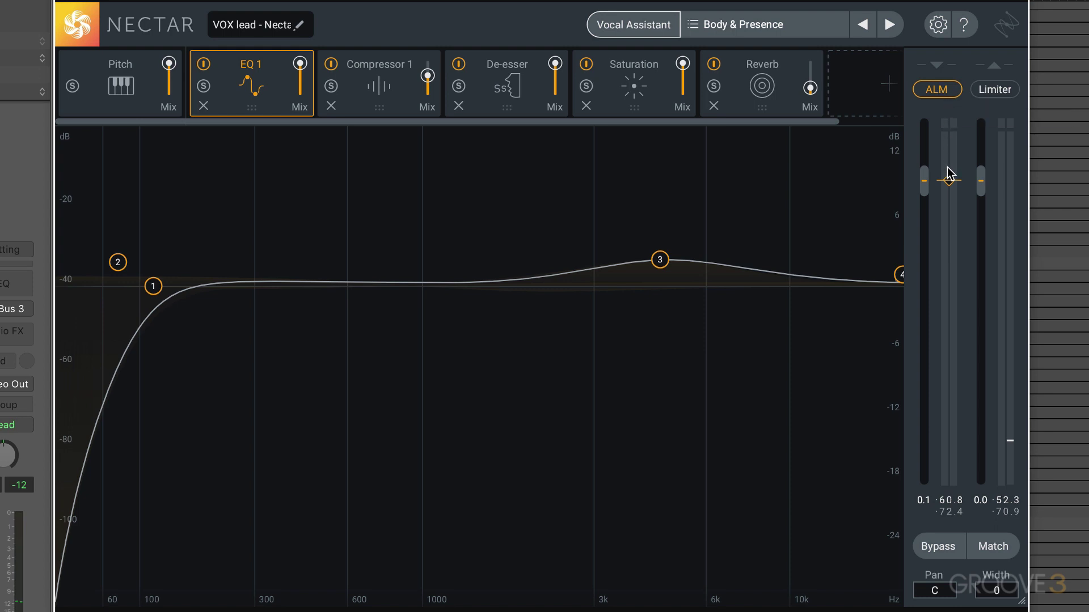
mouse_move(950, 180)
left_click_drag(948, 185, 950, 178)
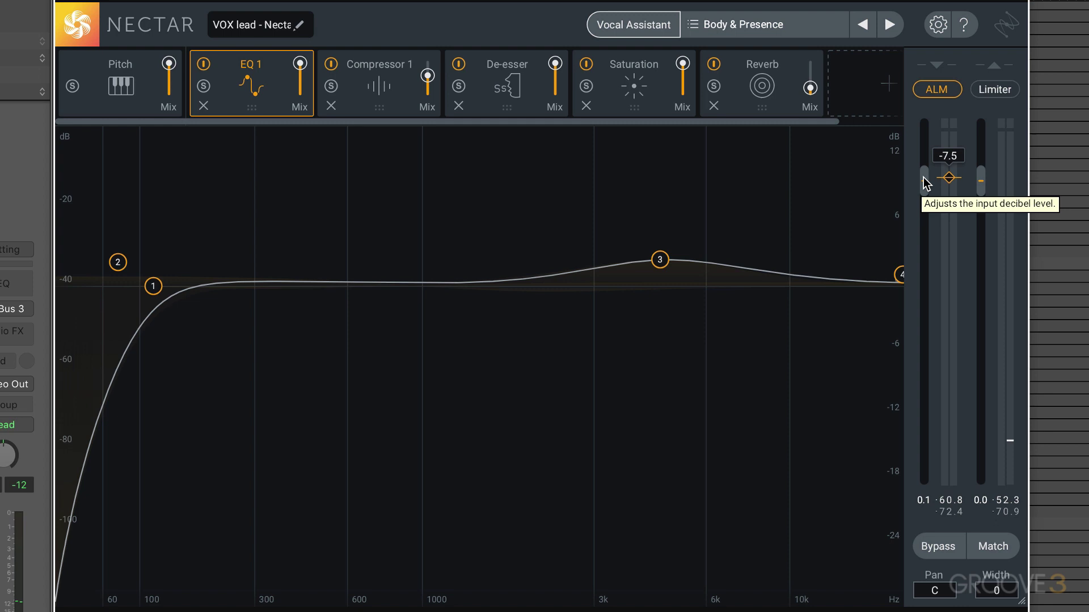
mouse_move(927, 183)
left_mouse_down()
mouse_move(926, 195)
mouse_move(926, 180)
left_mouse_up()
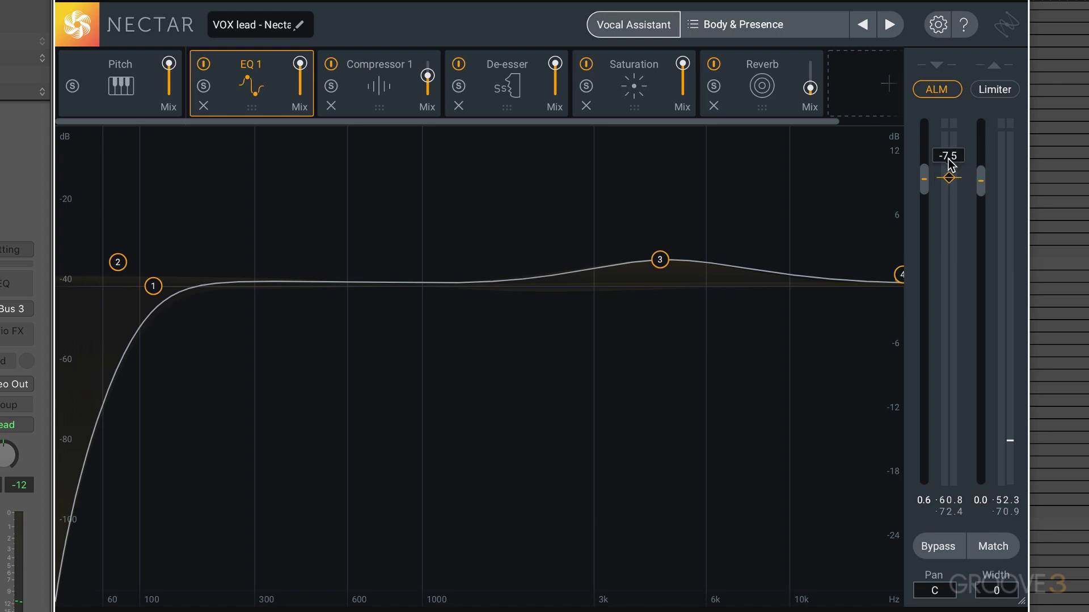
Step: Audition auto leveling, re-enable ALM, set its target near -6.8 dB and pull the input gain down
key("space")
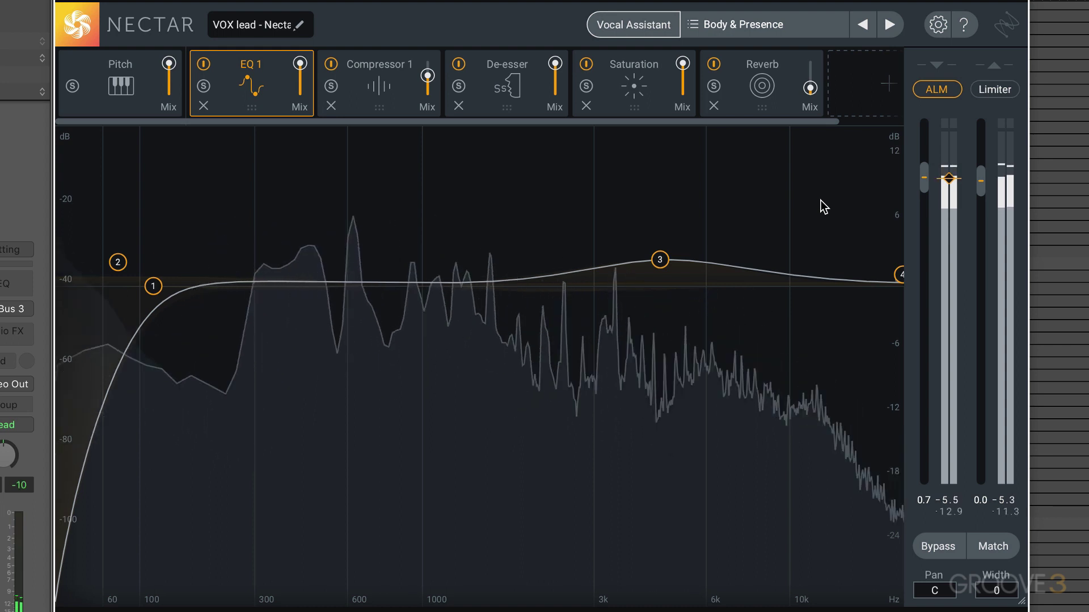
key("space")
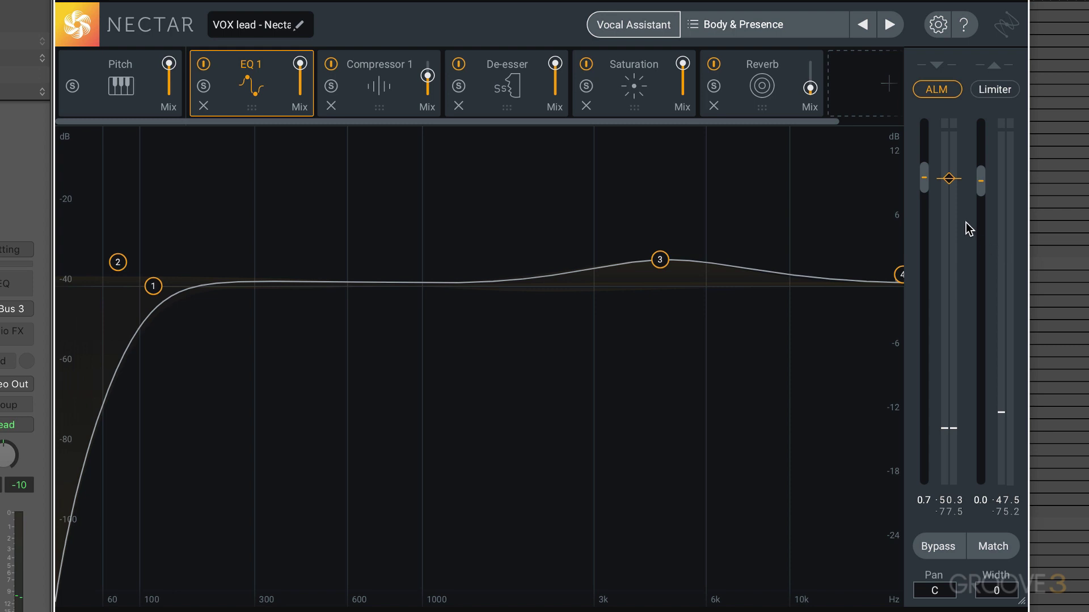
left_click(942, 92)
left_click(942, 93)
left_click_drag(949, 181, 949, 174)
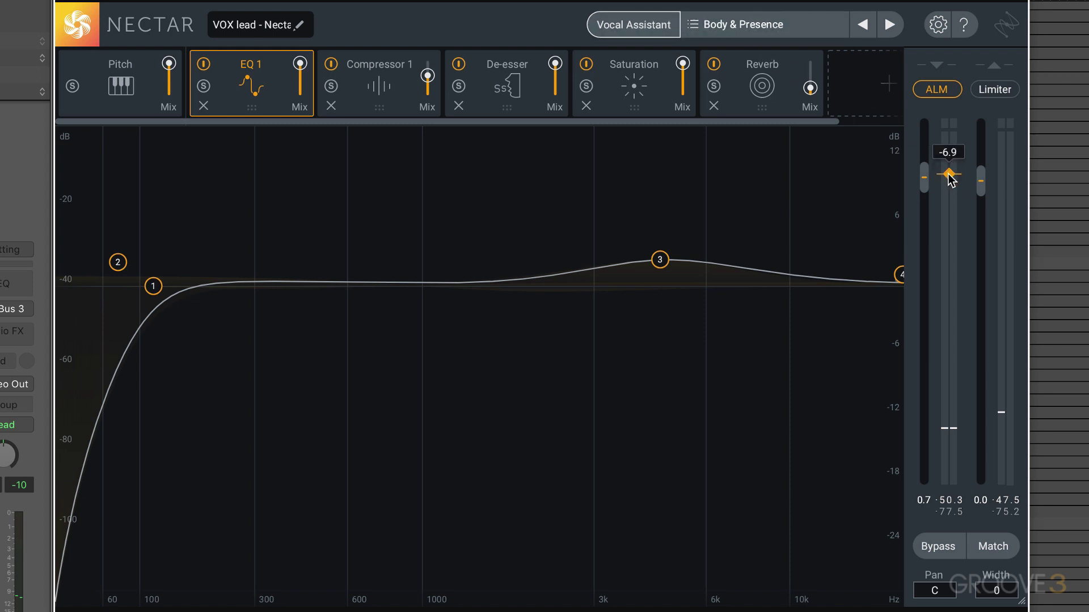
mouse_move(925, 177)
left_mouse_down()
mouse_move(925, 165)
mouse_move(924, 223)
mouse_move(924, 164)
mouse_move(924, 174)
left_mouse_up()
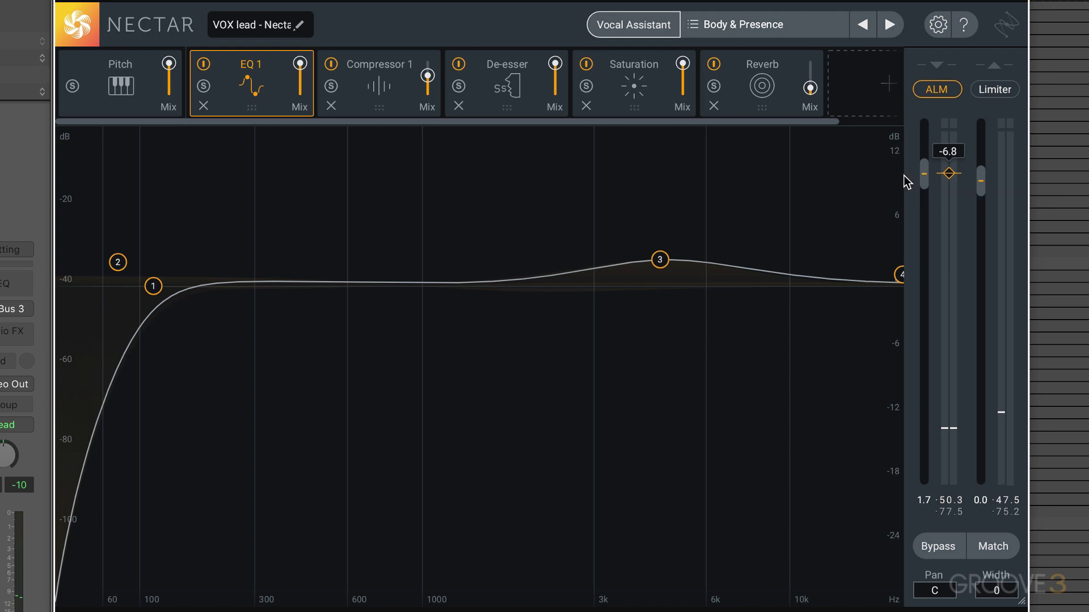
Step: Enable the output Limiter with its threshold at -2.1 dB and raise the output gain
left_click(998, 90)
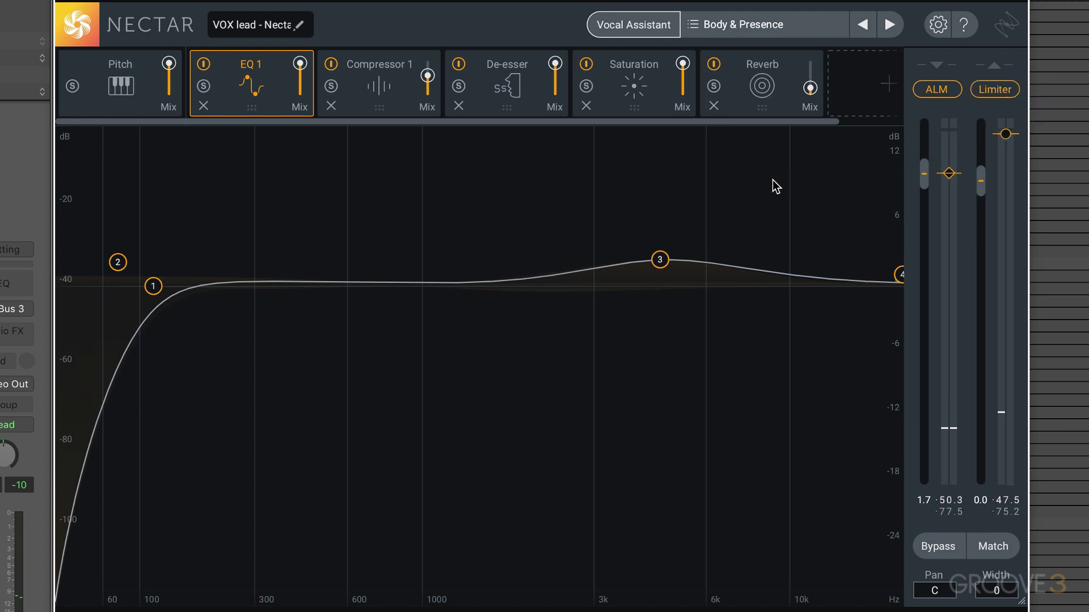
mouse_move(1005, 136)
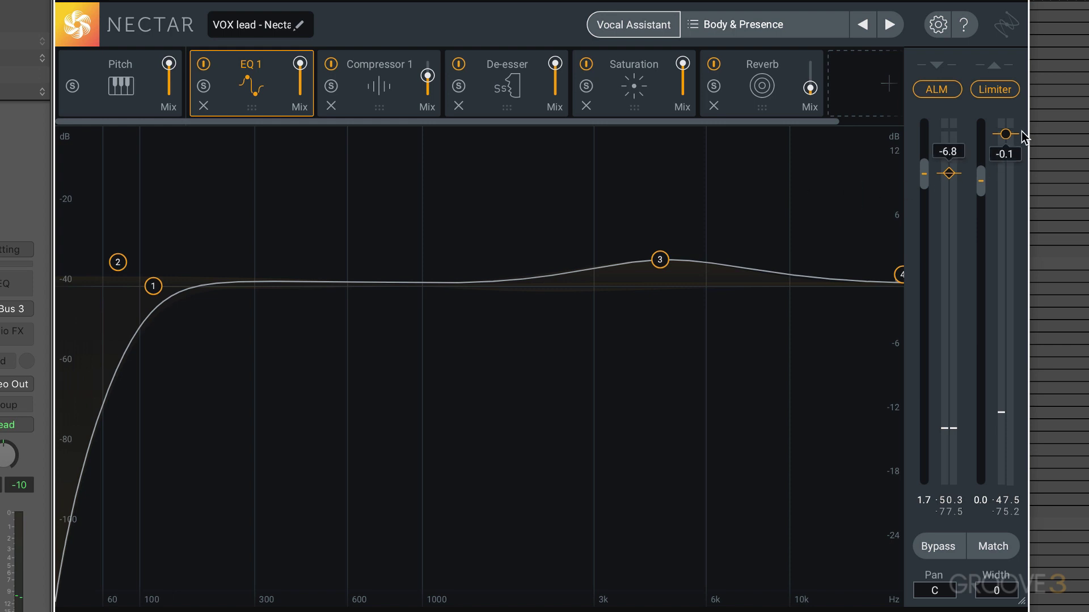
left_click_drag(1005, 136, 1004, 147)
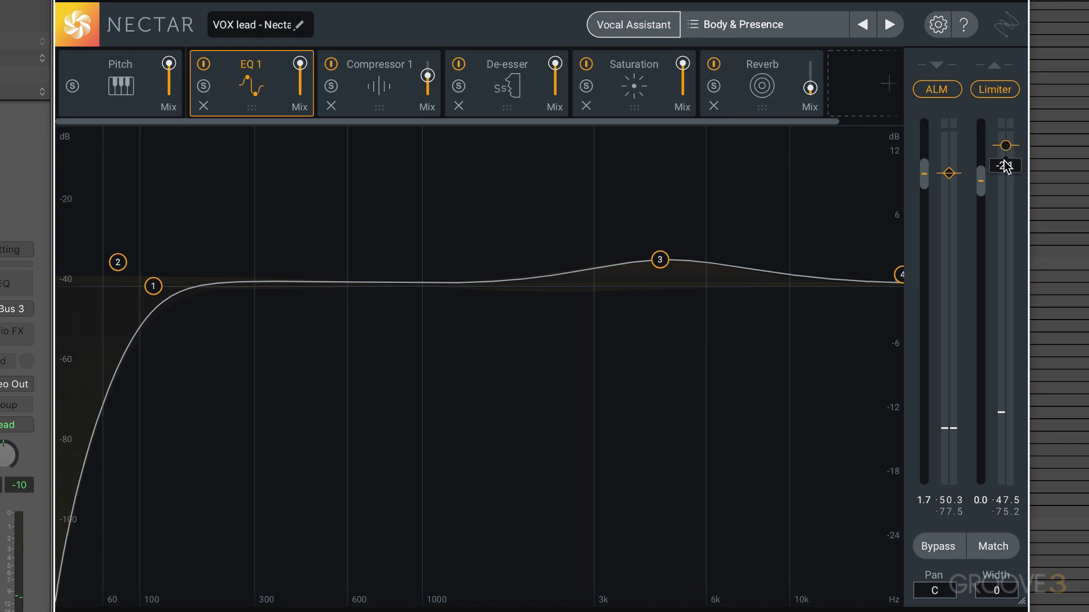
mouse_move(982, 176)
left_mouse_down()
mouse_move(980, 238)
mouse_move(985, 157)
left_mouse_up()
Step: Listen to the limited vocal, then bring the output gain down from 7.0 to about 5.2 dB
mouse_move(1003, 147)
key("space")
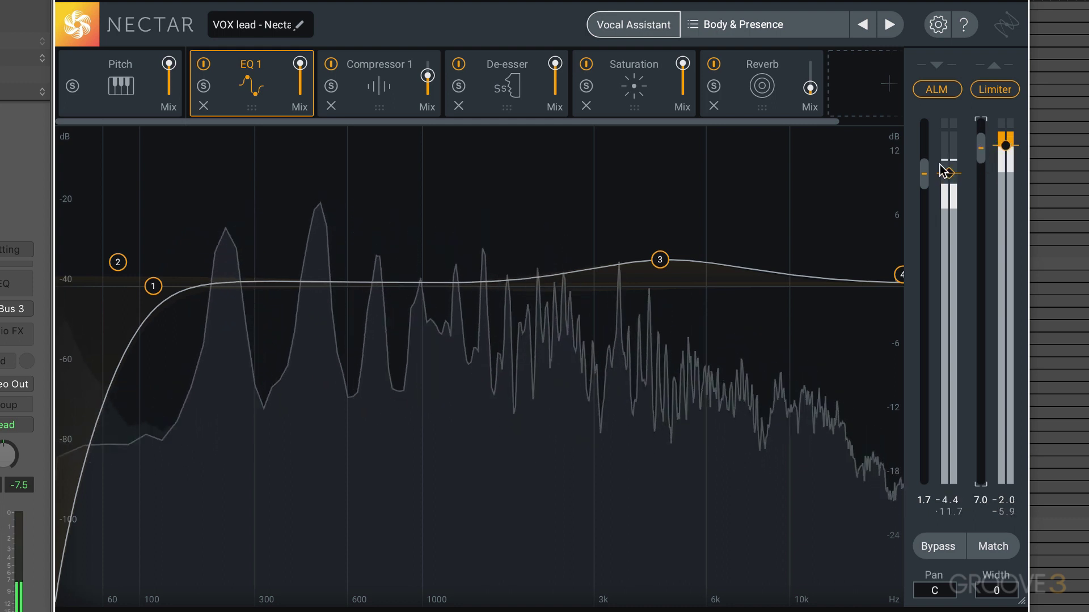
key("space")
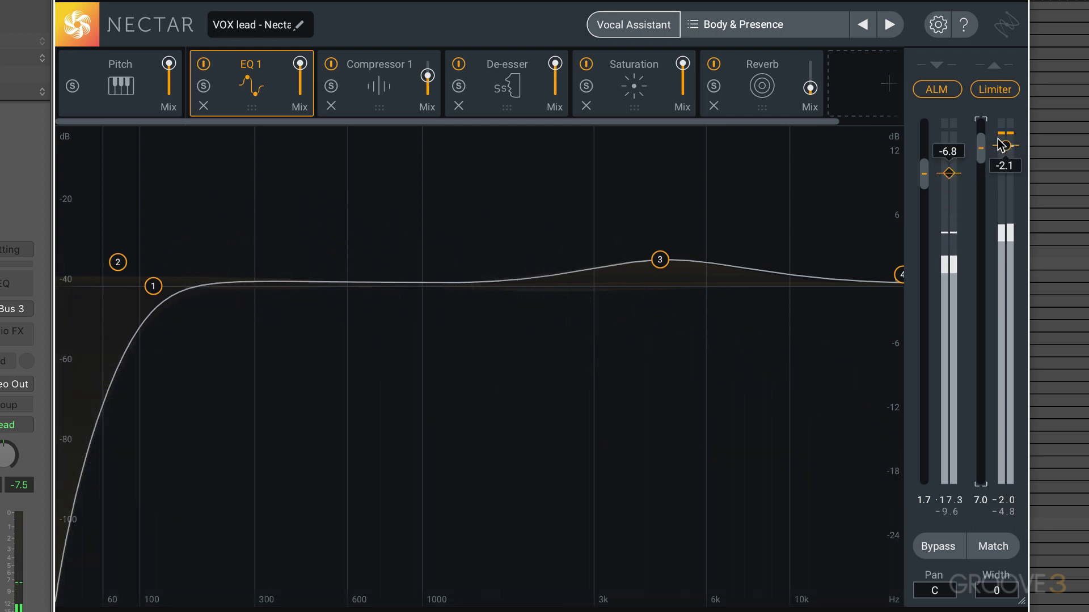
left_click_drag(985, 148, 979, 161)
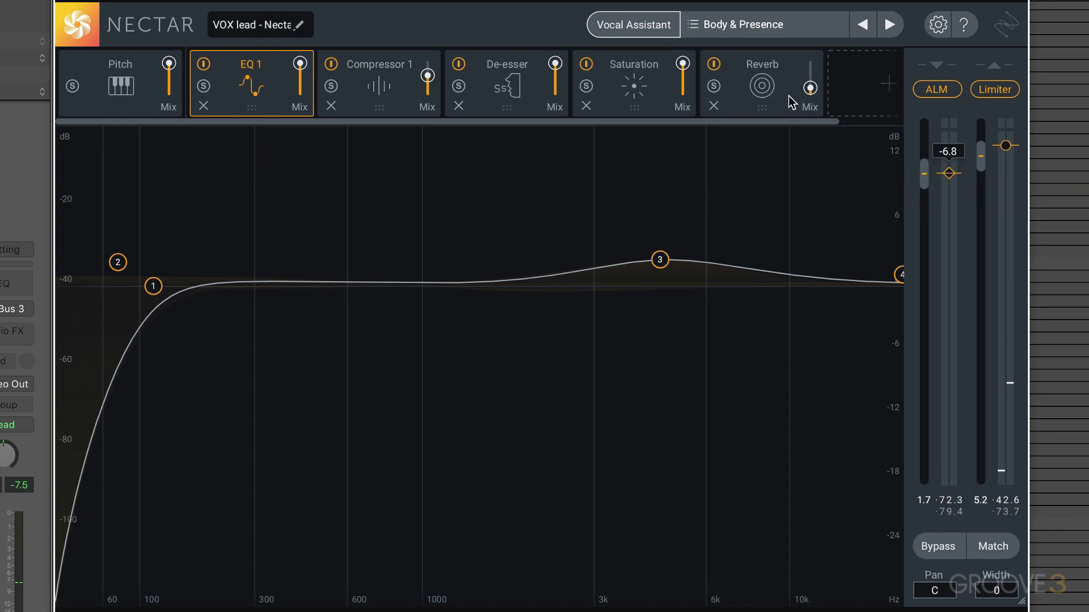
Step: Uncheck Show tooltips in the plug-in Options window and close it
left_click(937, 27)
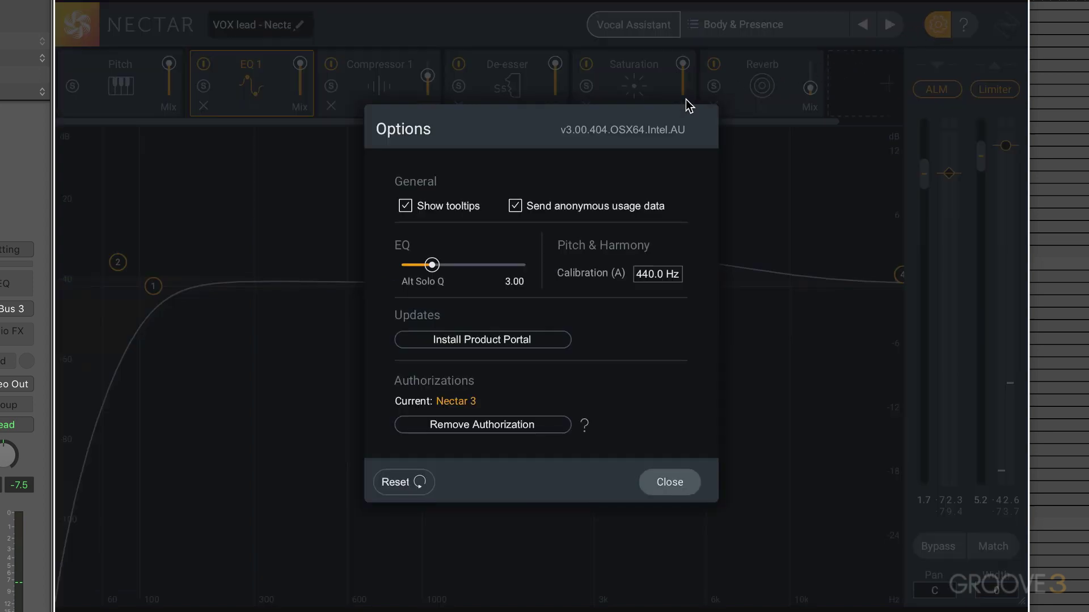
left_click(405, 207)
left_click(660, 482)
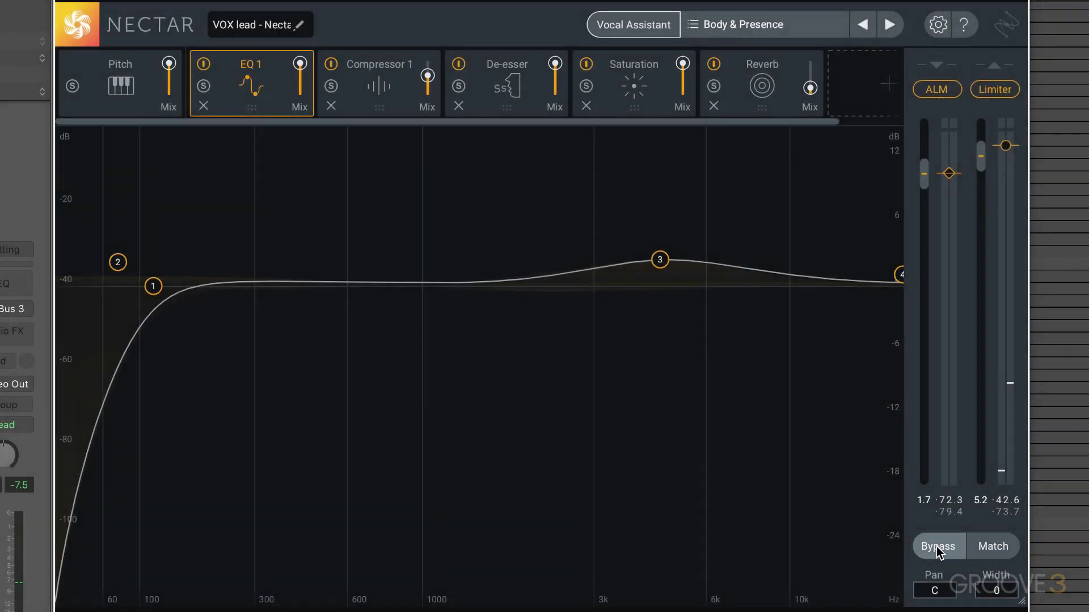
key("space")
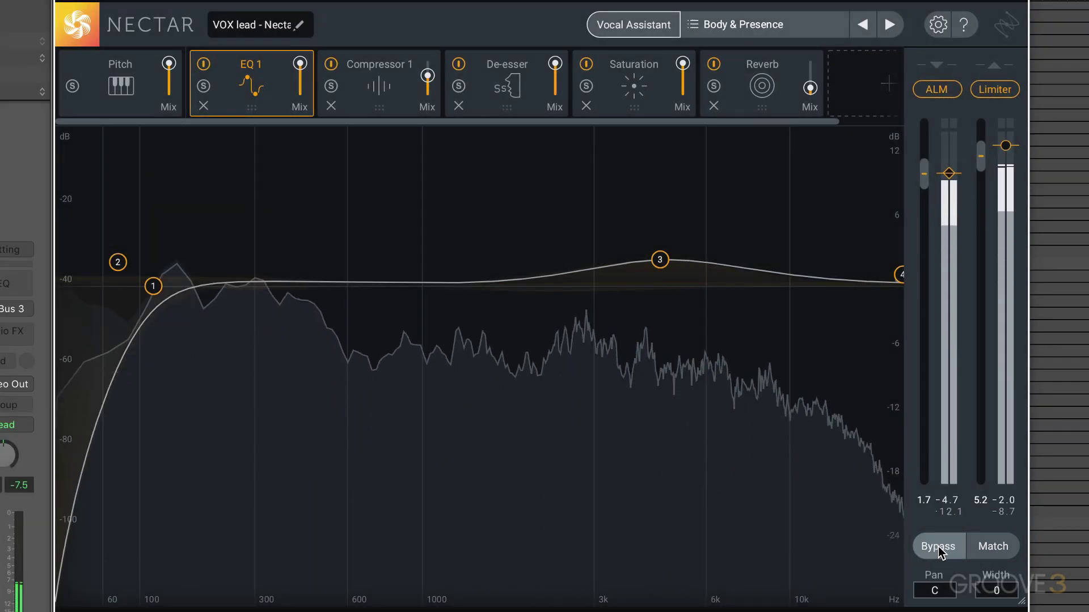
left_click(939, 547)
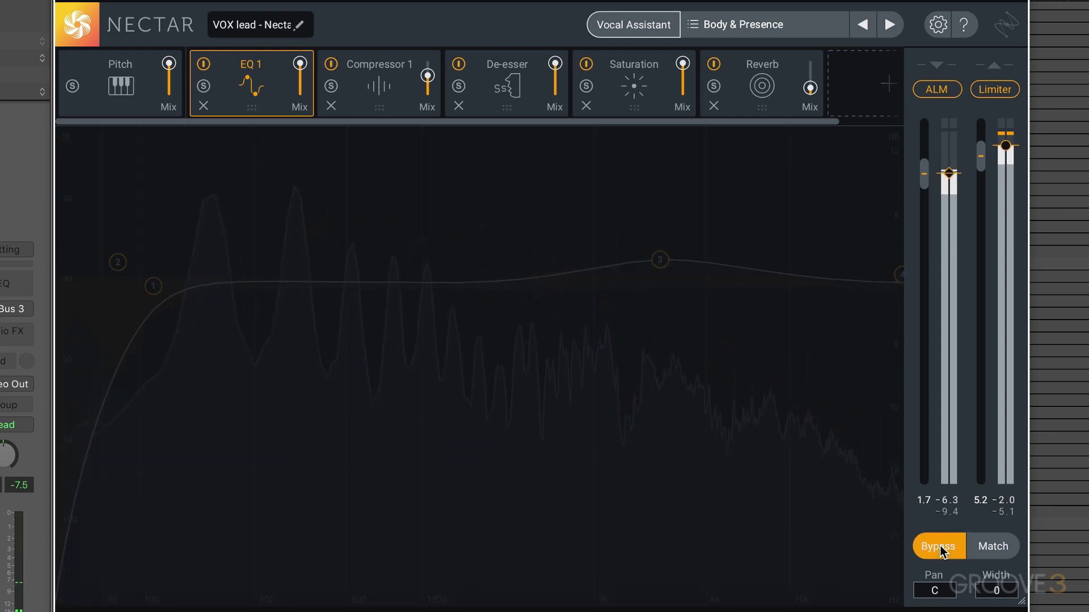
left_click(939, 547)
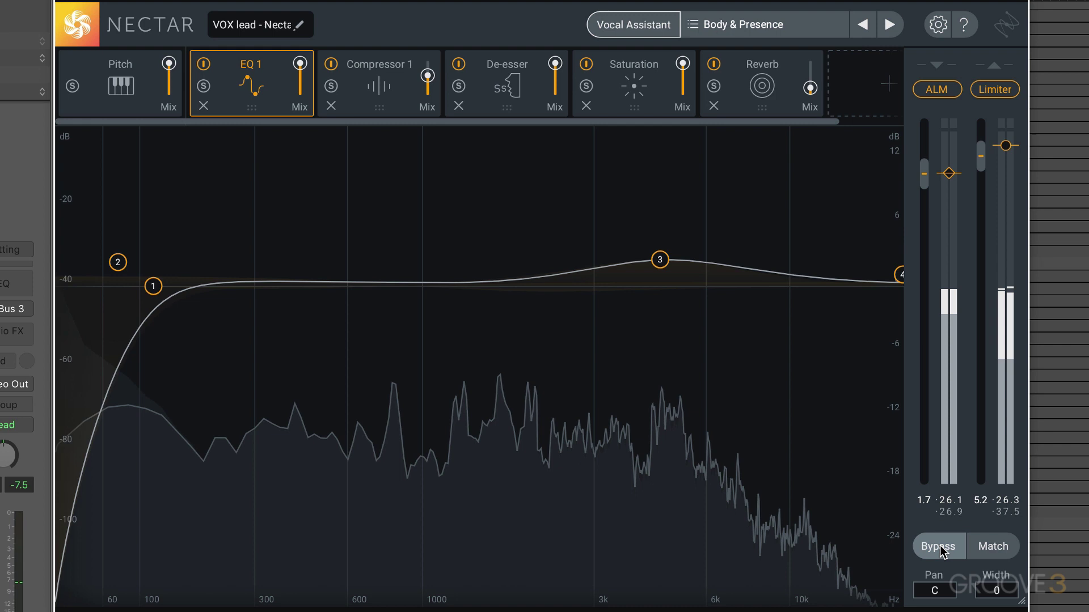
left_click(939, 548)
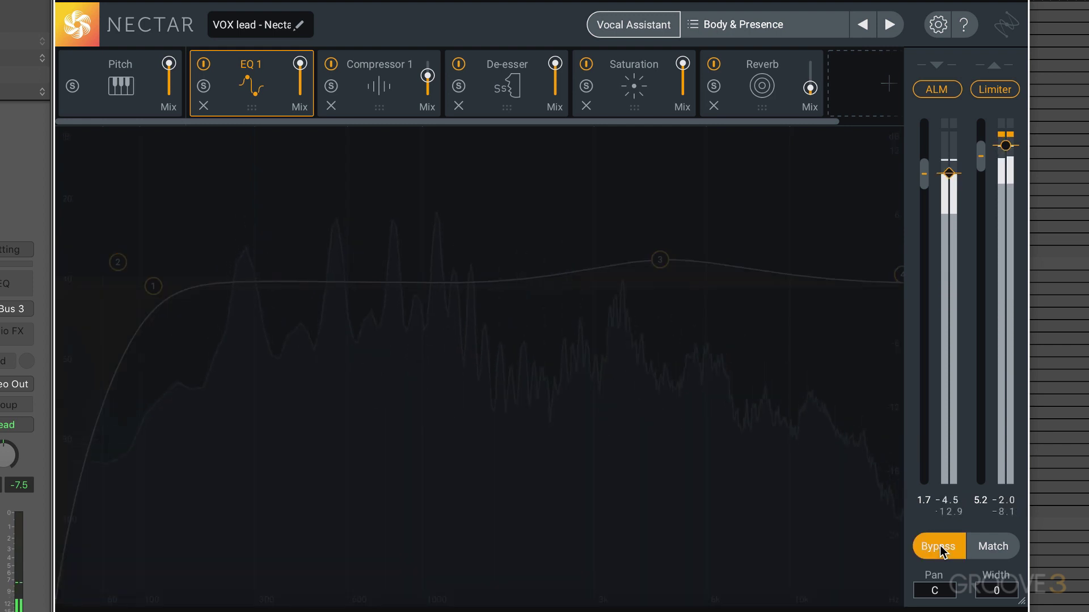
left_click(939, 547)
key("space")
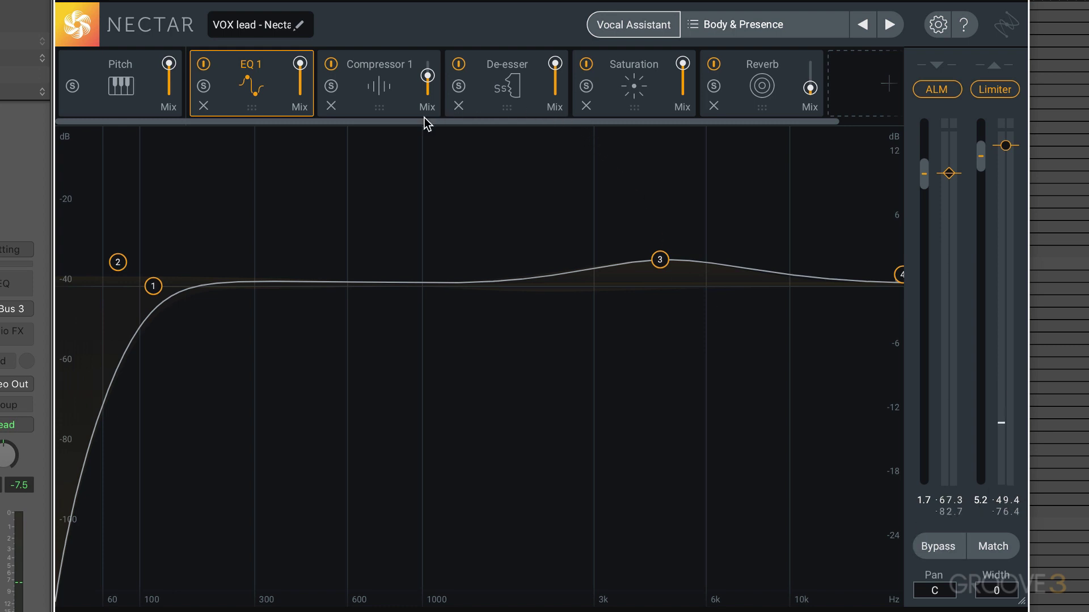
Step: Show Compressor 1's display and switch on Bypass Match level-matching, leaving processing active
left_click(387, 77)
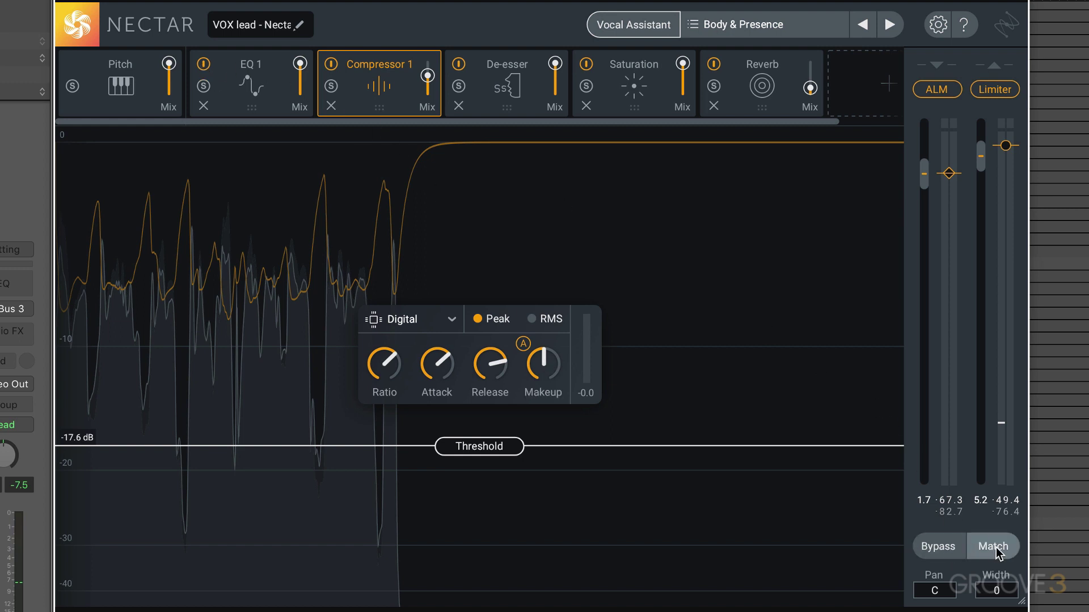
left_click(938, 548)
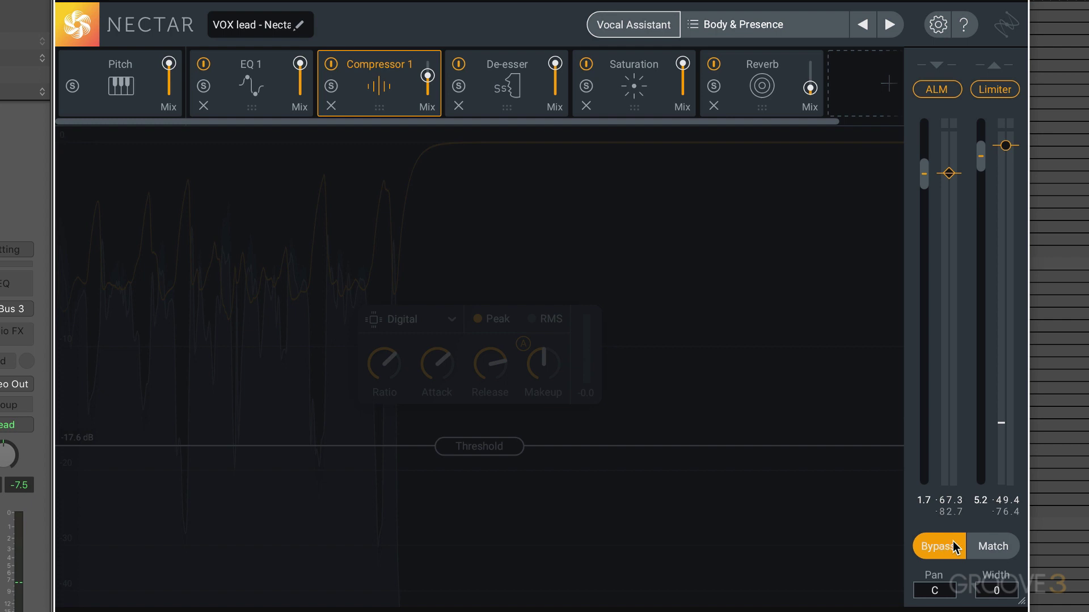
left_click(992, 549)
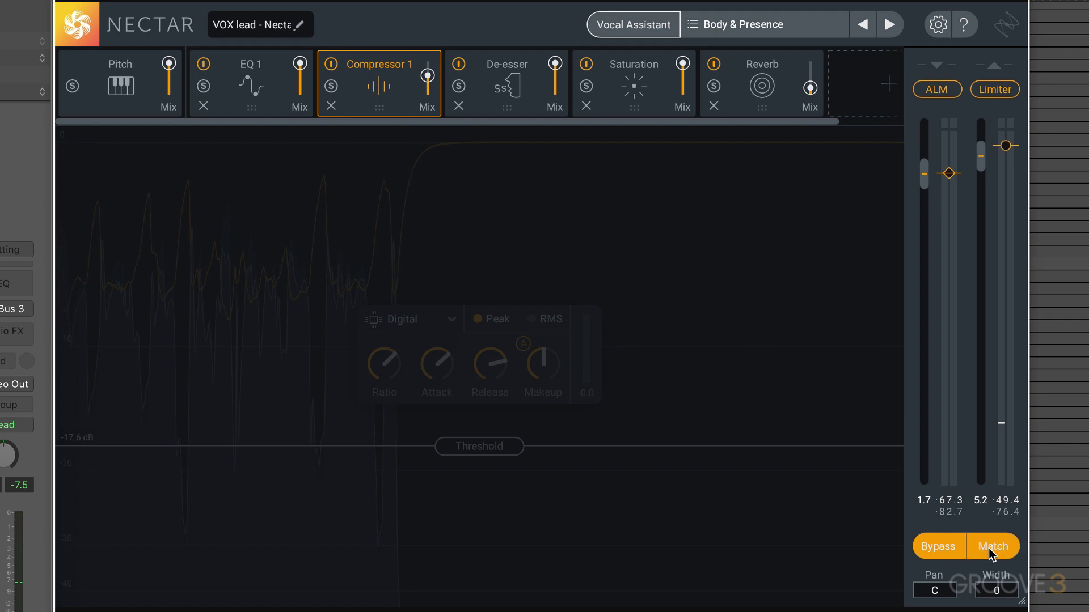
left_click(937, 548)
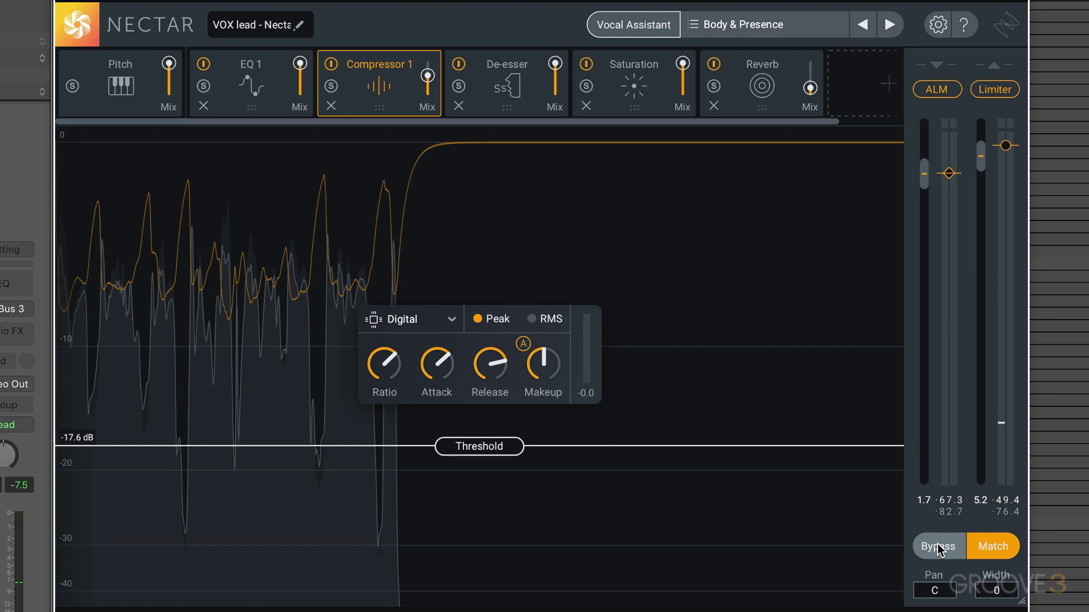
left_click(939, 548)
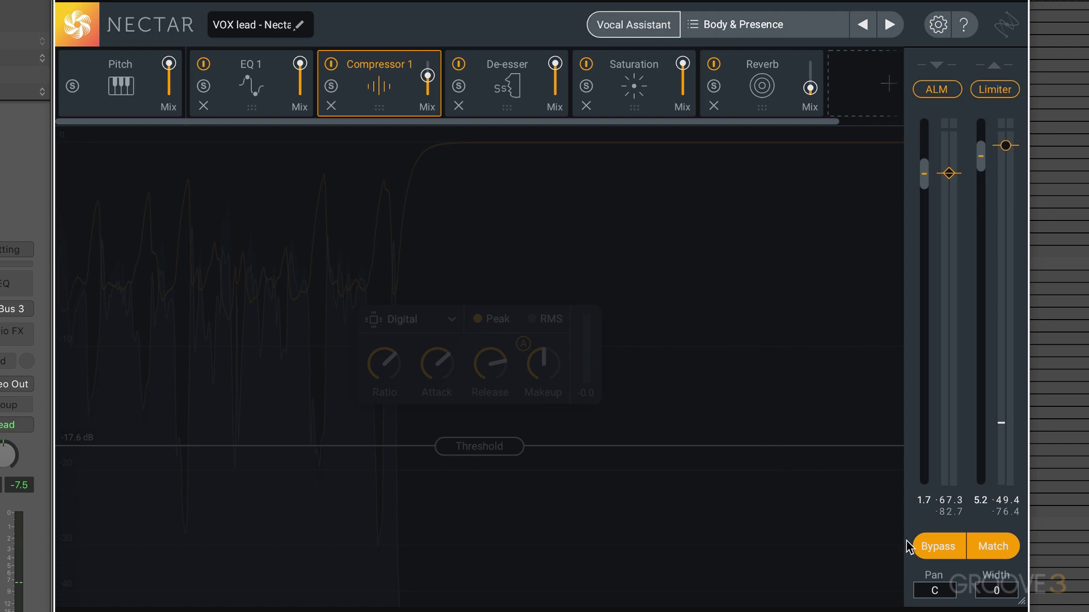
left_click(937, 546)
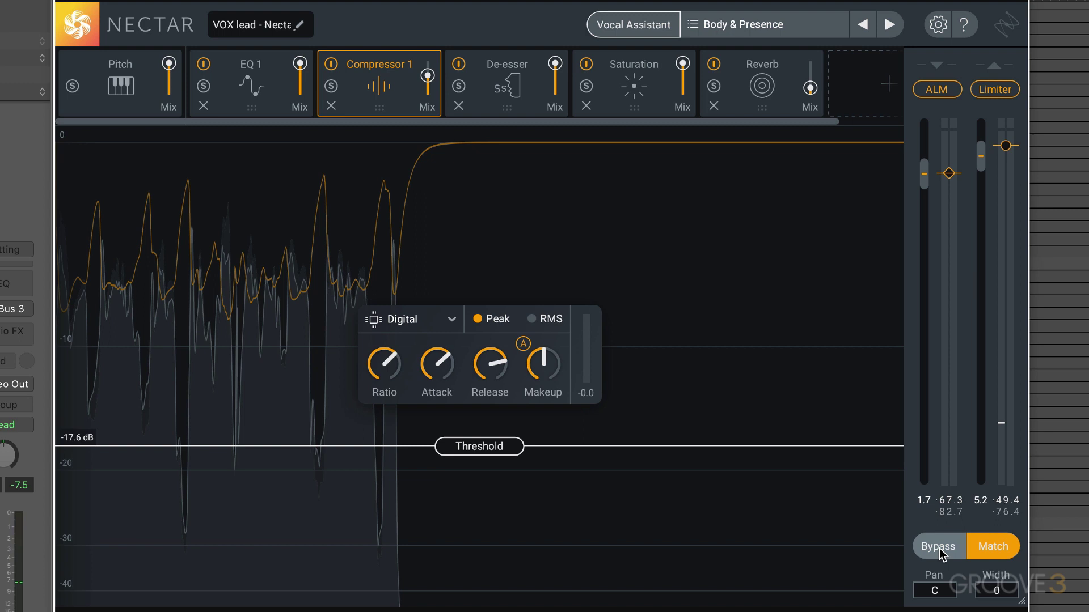
key("space")
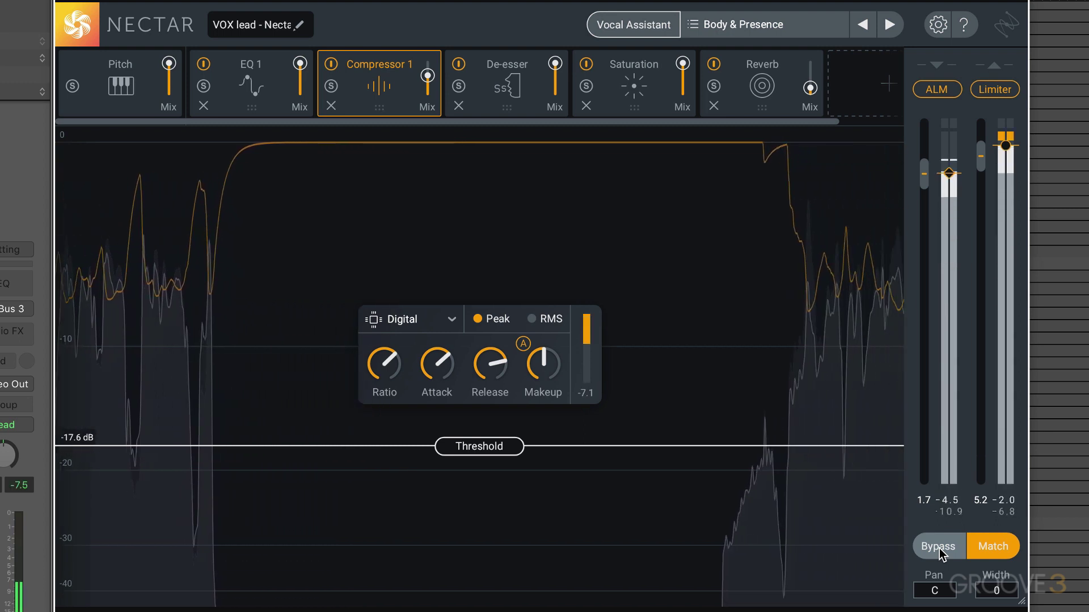
left_click(939, 549)
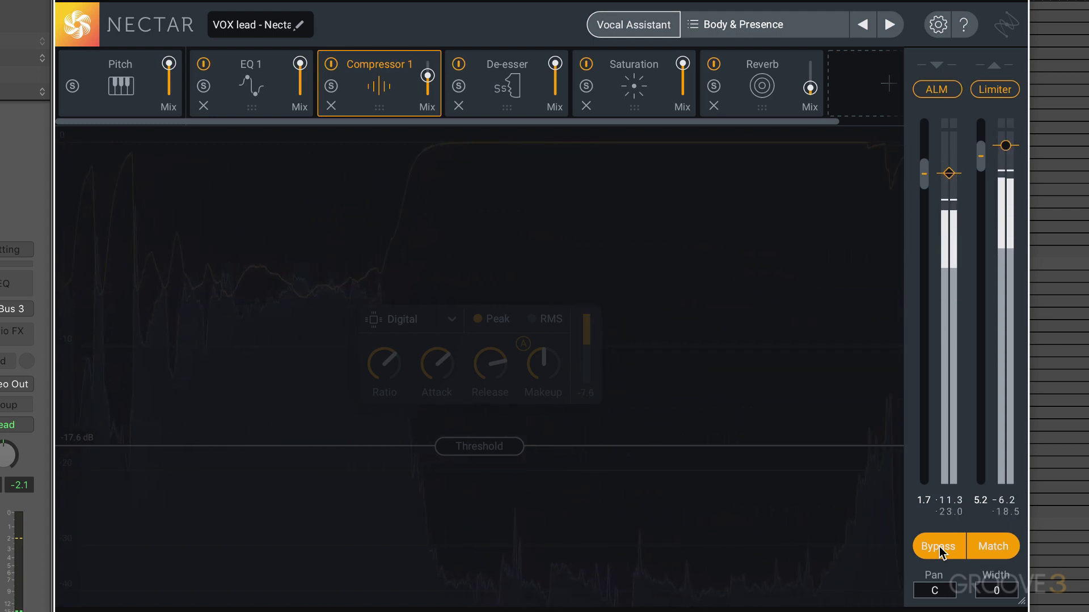
left_click(939, 549)
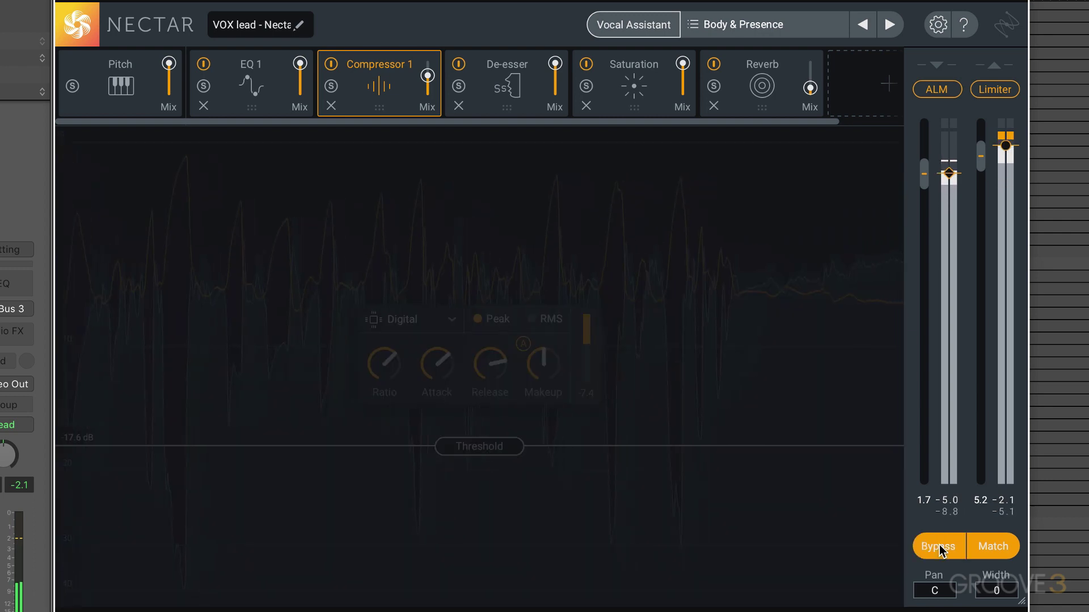
left_click(939, 549)
left_click(939, 548)
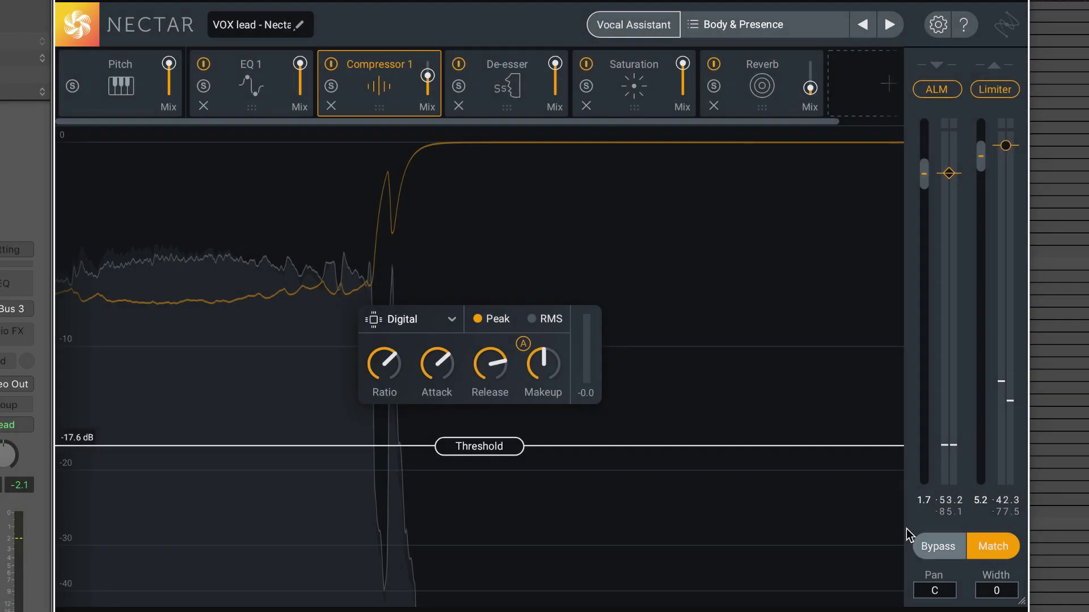
left_click_drag(998, 593, 977, 563)
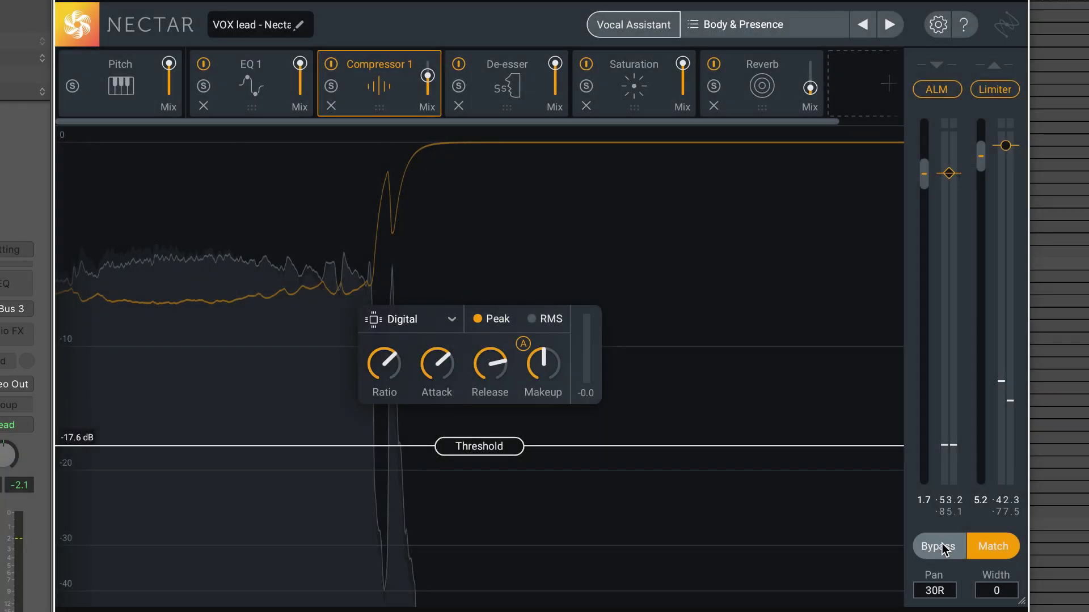
left_click_drag(934, 590, 936, 593)
left_click(935, 594, "alt")
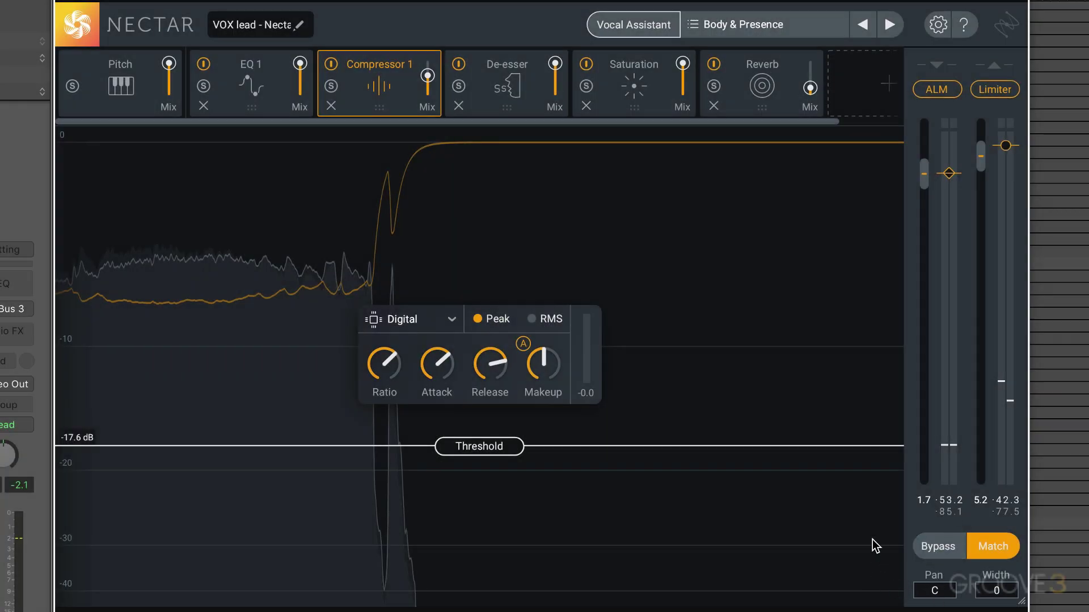